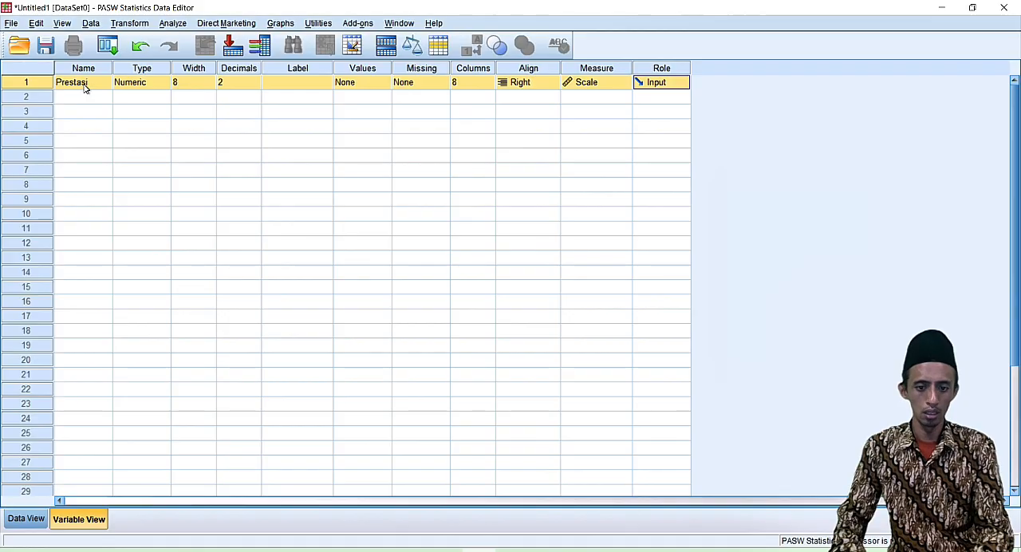
Label the Prestasi variable "Prestasi pembelajaran".
{"action": "left_click", "coordinate": [285, 85]}
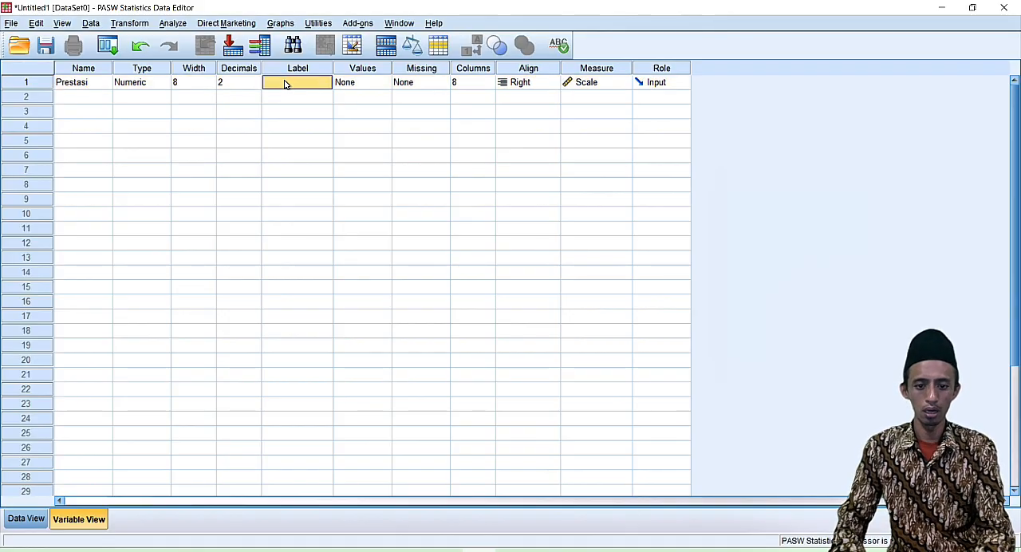
{"action": "left_click", "coordinate": [286, 85]}
{"action": "type", "text": "Pres"}
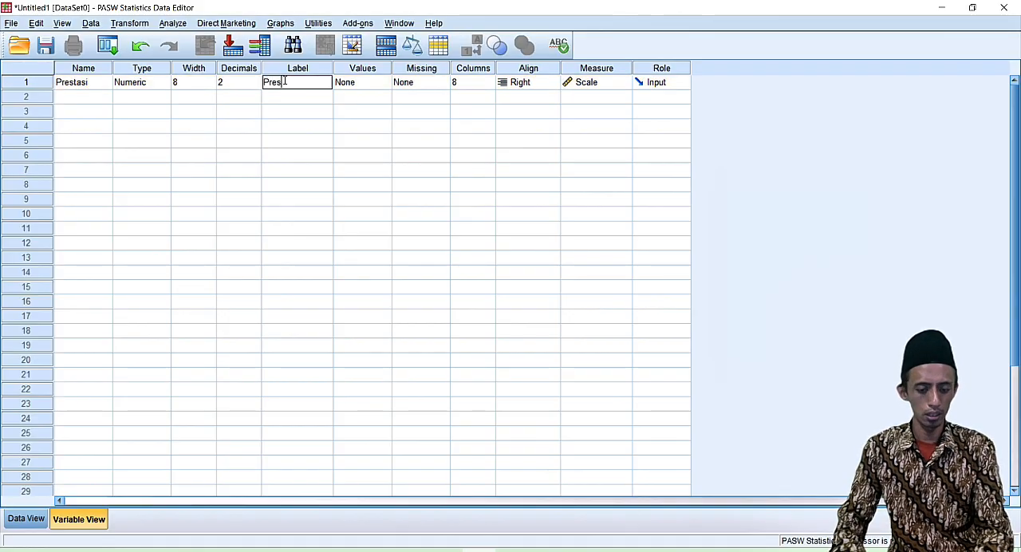
{"action": "type", "text": "tasi pembelajaran"}
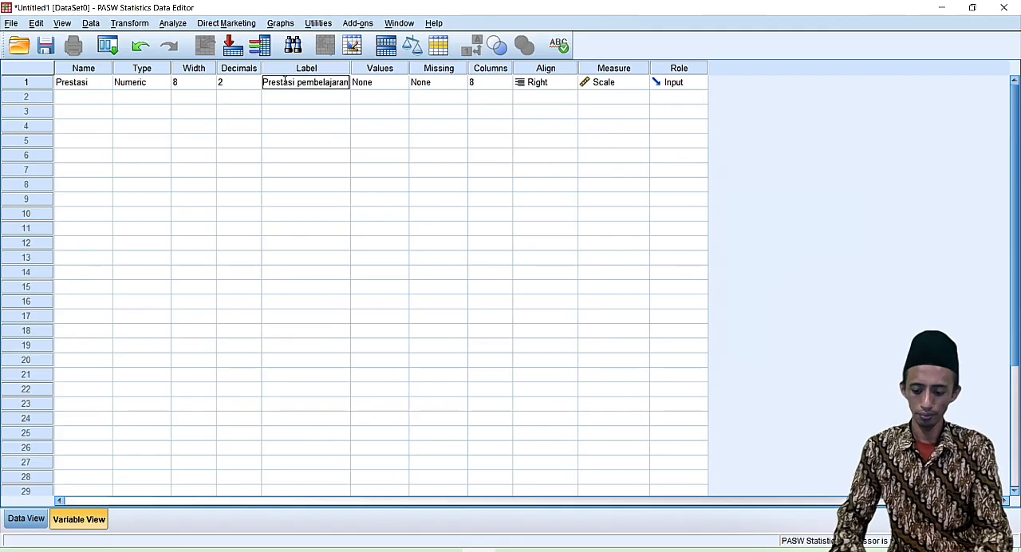
{"action": "key", "text": "Return"}
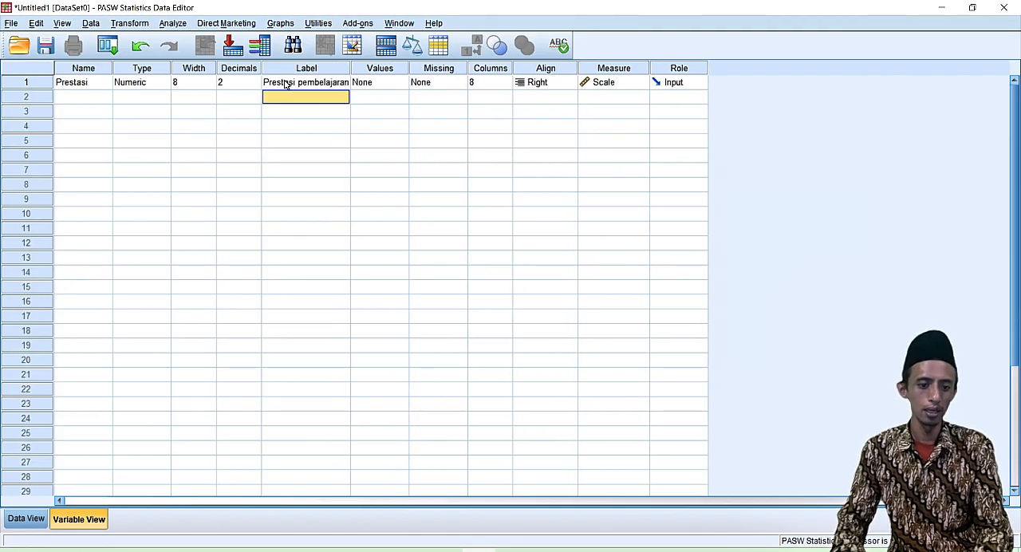
Add a second variable named Metode in row 2 and label it "Metode pembelajaran".
{"action": "left_click", "coordinate": [84, 100]}
{"action": "type", "text": "Metode"}
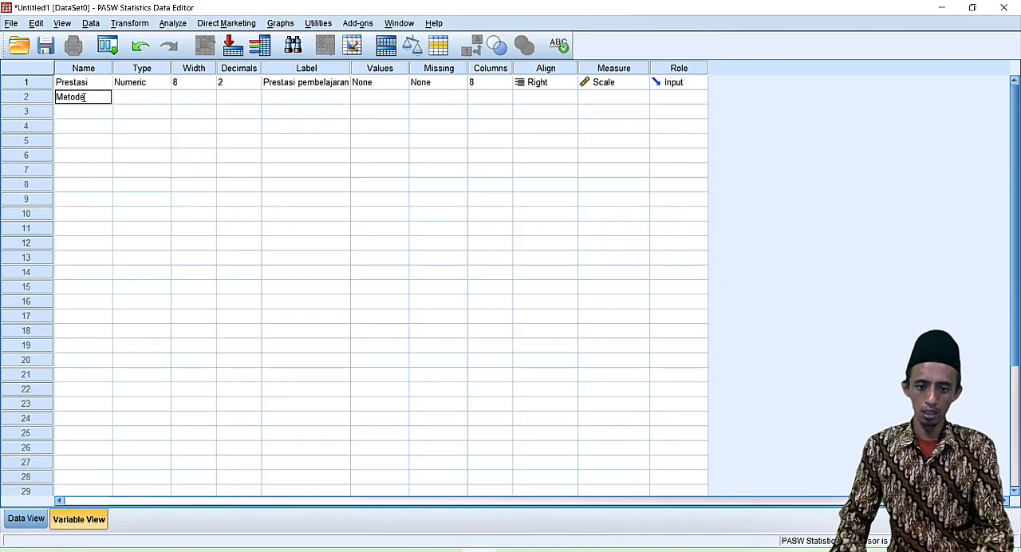
{"action": "key", "text": "Return"}
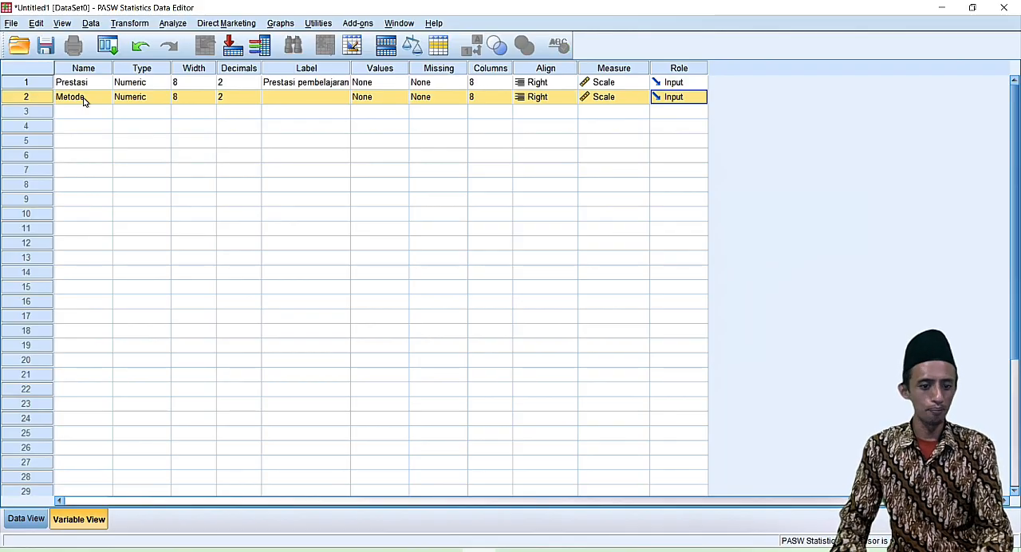
{"action": "left_click", "coordinate": [292, 96]}
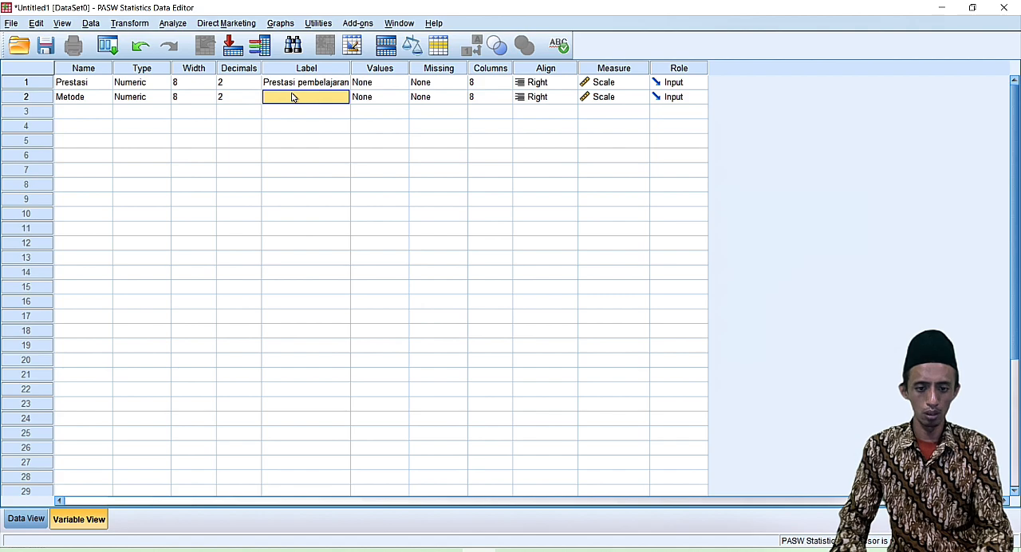
{"action": "type", "text": "Metod"}
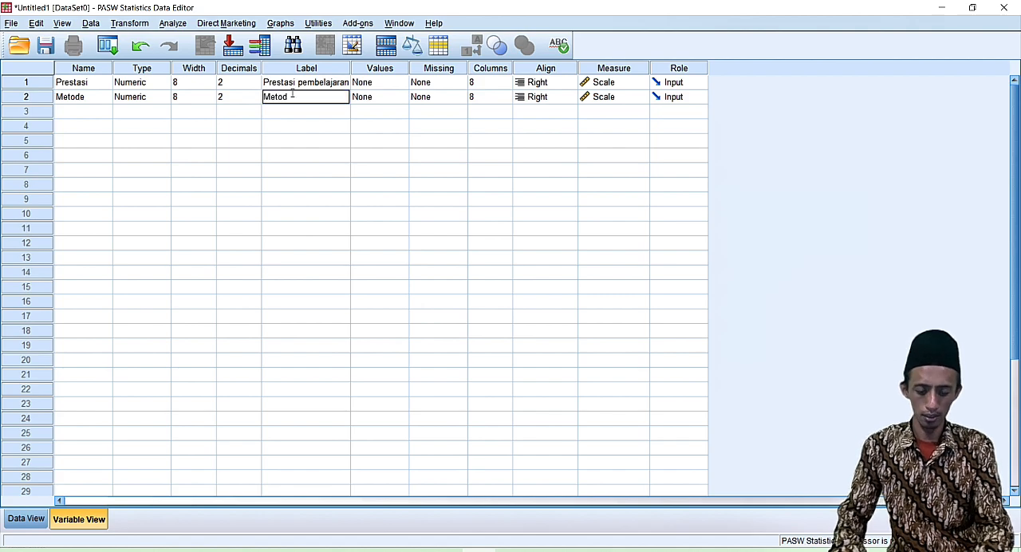
{"action": "type", "text": "e pembelajaran"}
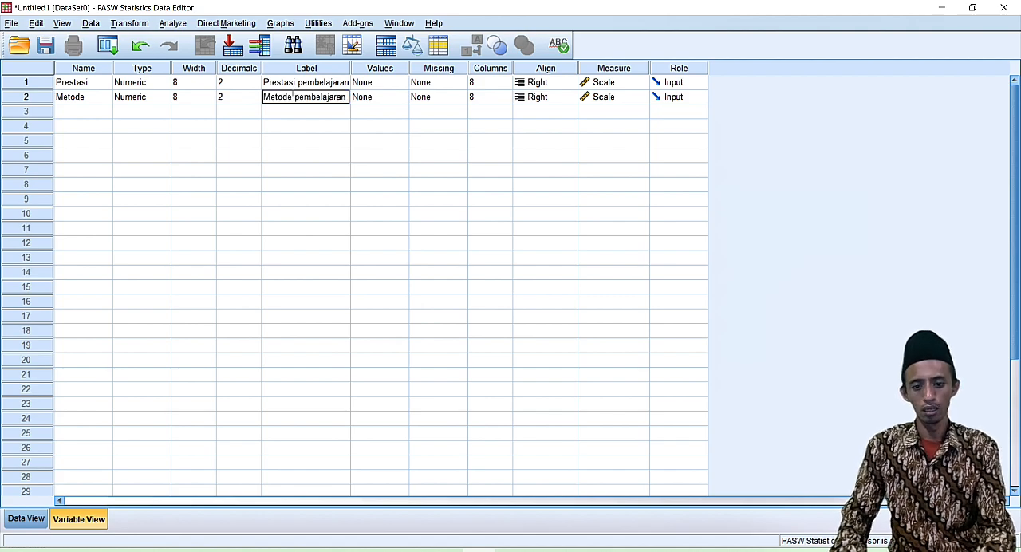
{"action": "key", "text": "Return"}
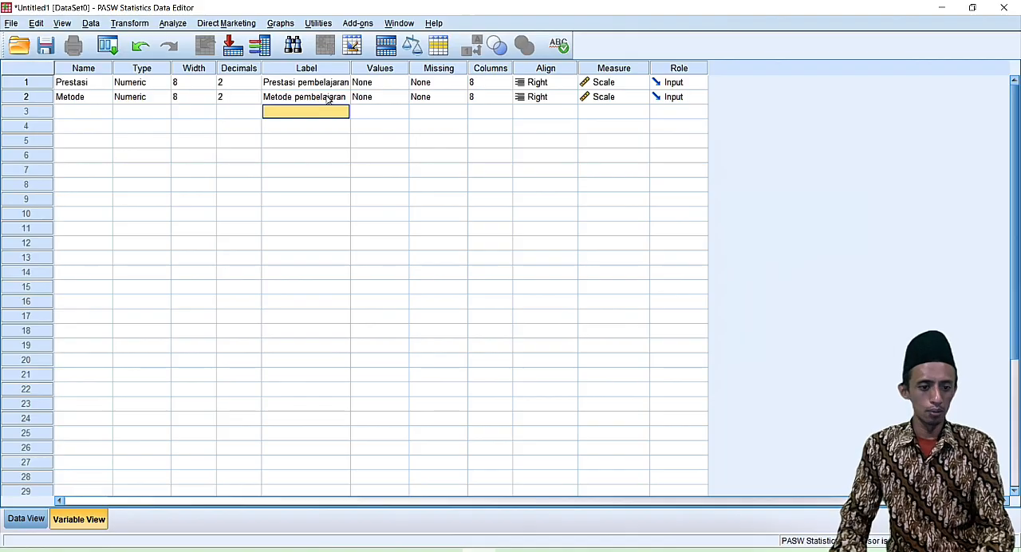
Define the value labels of the Metode variable as 1 = Qira'ah, 2 = Terjemah and 3 = Imla'.
{"action": "left_click", "coordinate": [390, 99]}
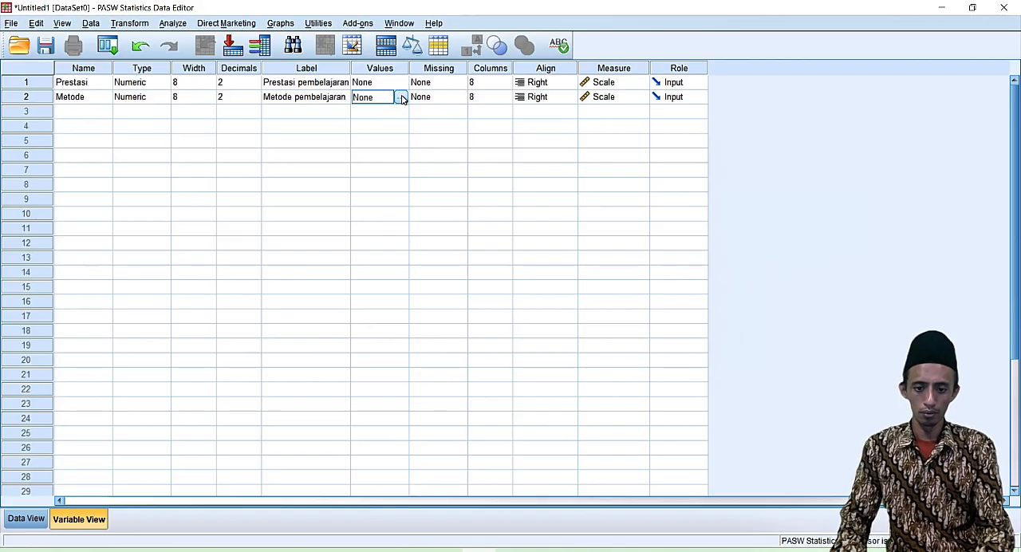
{"action": "left_click", "coordinate": [401, 97]}
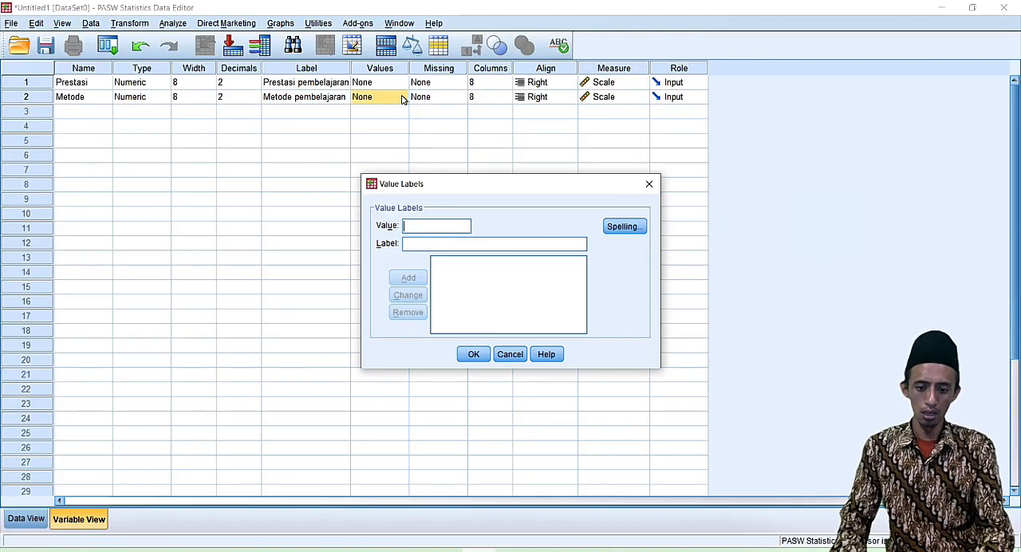
{"action": "type", "text": "1"}
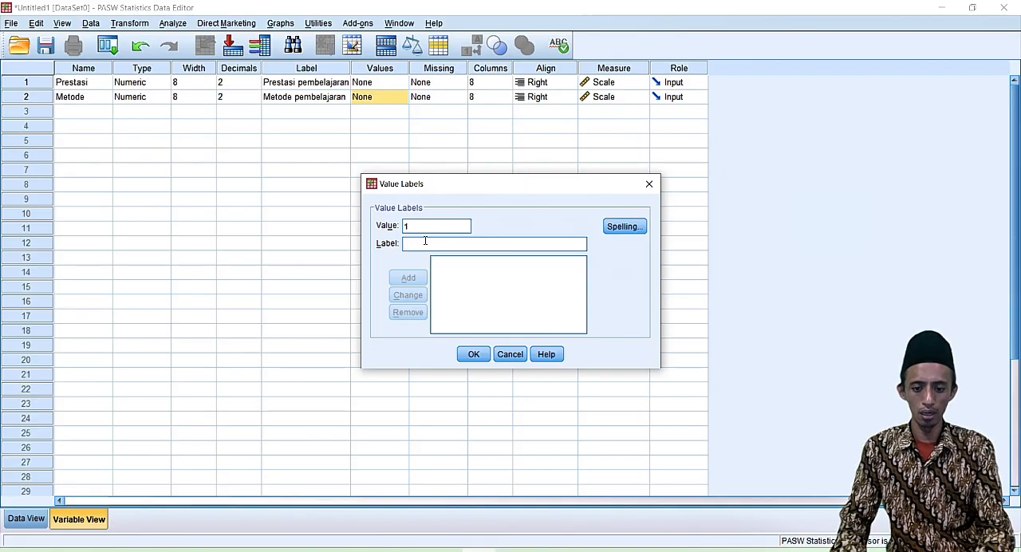
{"action": "type", "text": "Qira'ah"}
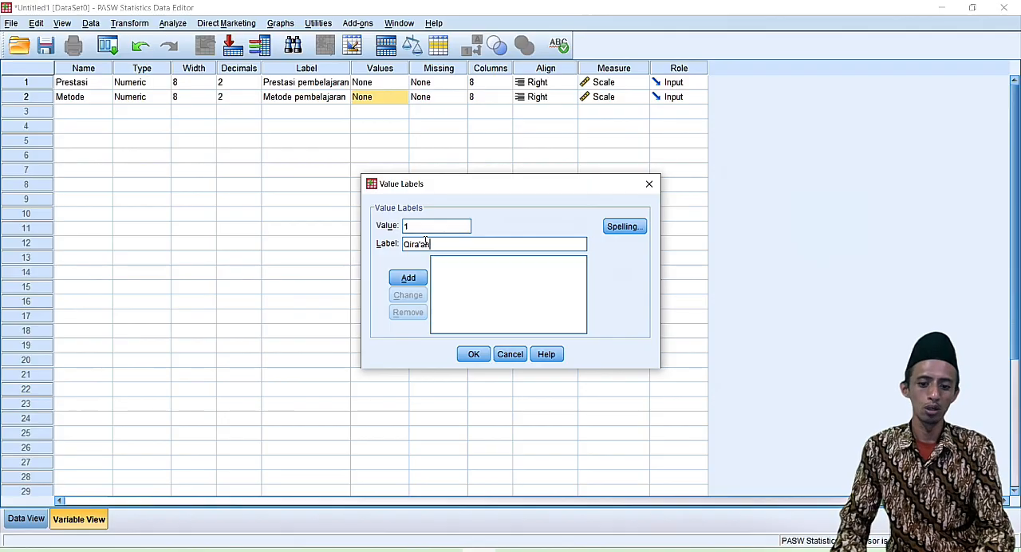
{"action": "left_click", "coordinate": [409, 278]}
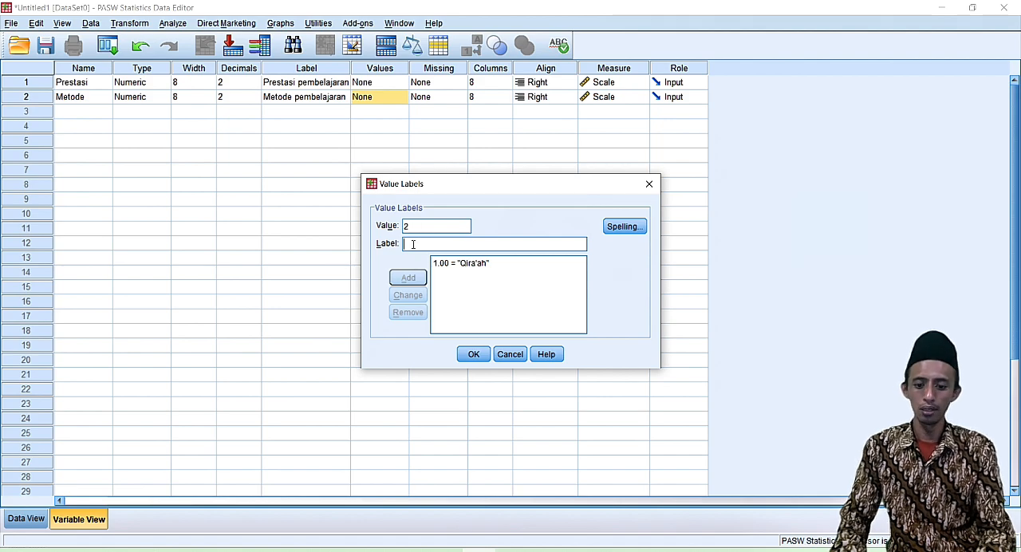
{"action": "left_click", "coordinate": [412, 244]}
{"action": "type", "text": "Terjemah"}
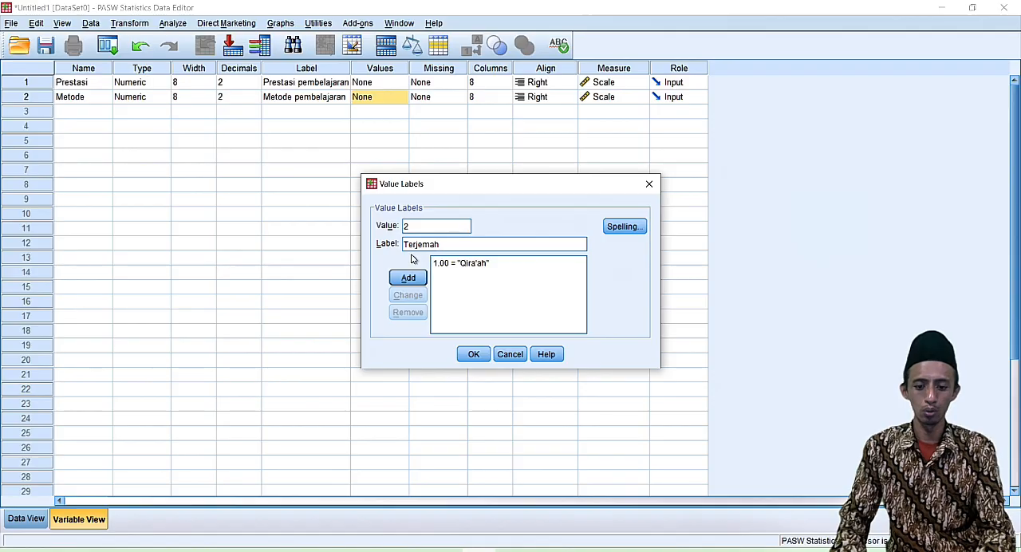
{"action": "left_click", "coordinate": [408, 278]}
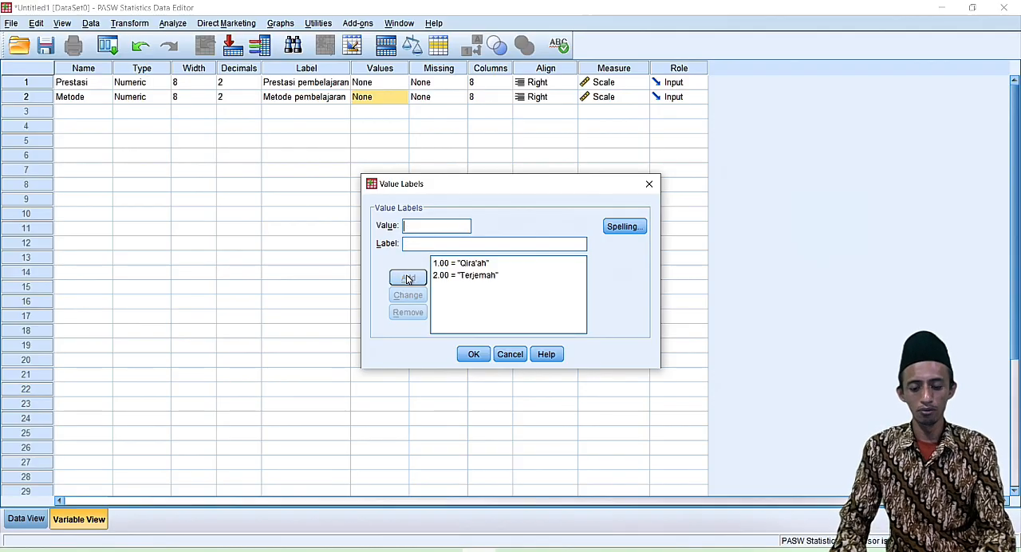
{"action": "type", "text": "3"}
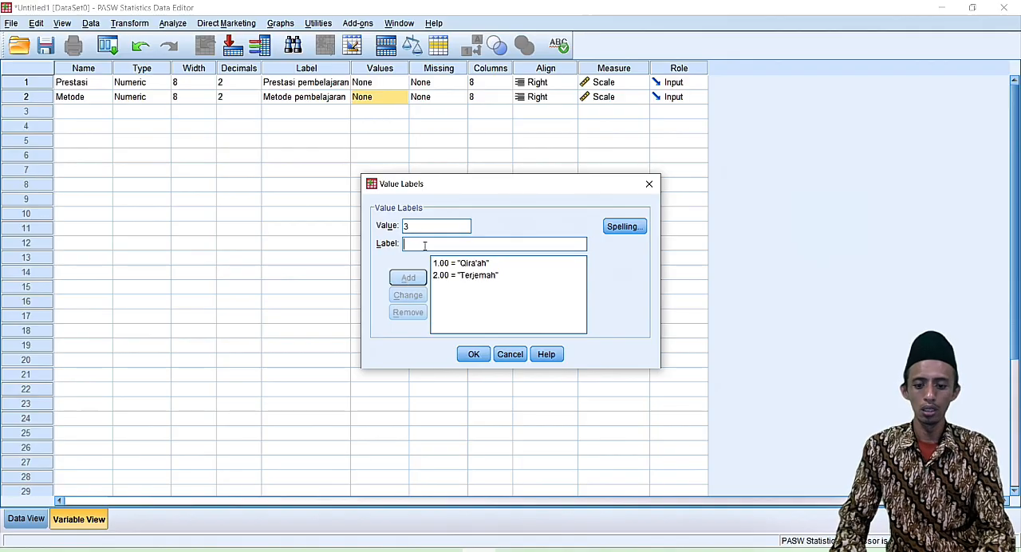
{"action": "type", "text": "Imla"}
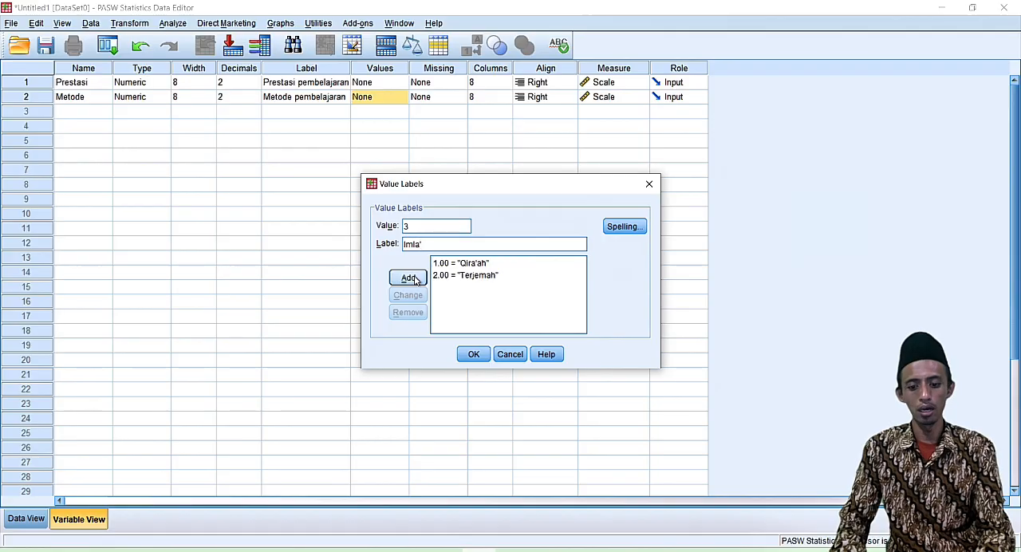
{"action": "left_click", "coordinate": [407, 278]}
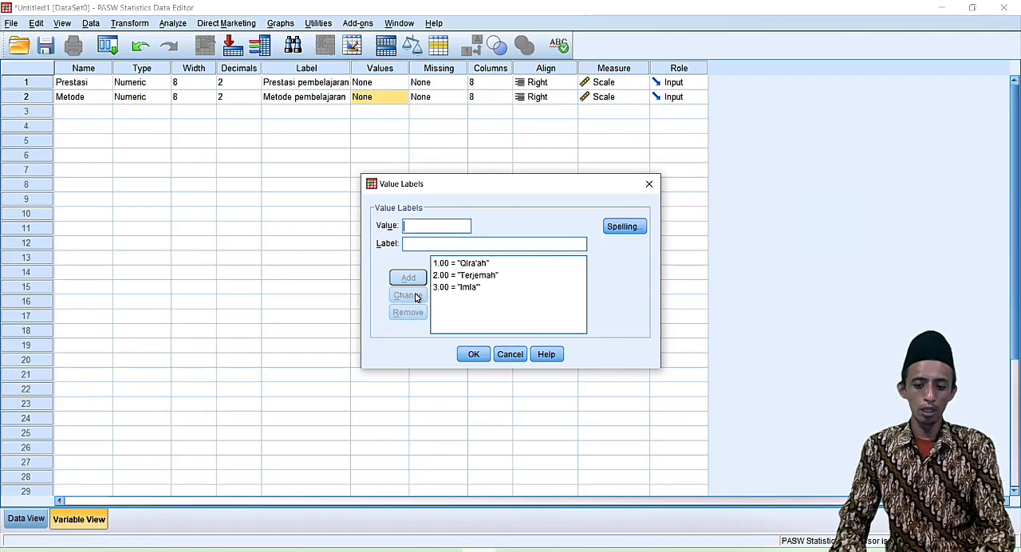
{"action": "left_click", "coordinate": [474, 355]}
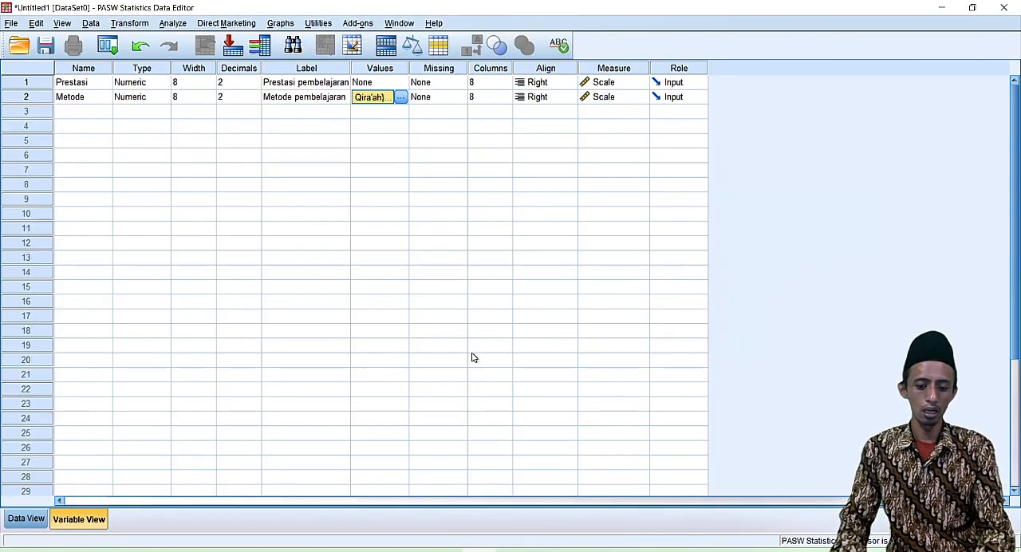
Copy the scores and method codes from columns B and C of Data Modul Anova satu arah.xlsx in Excel into the Prestasi and Metode data columns.
{"action": "left_click", "coordinate": [27, 520]}
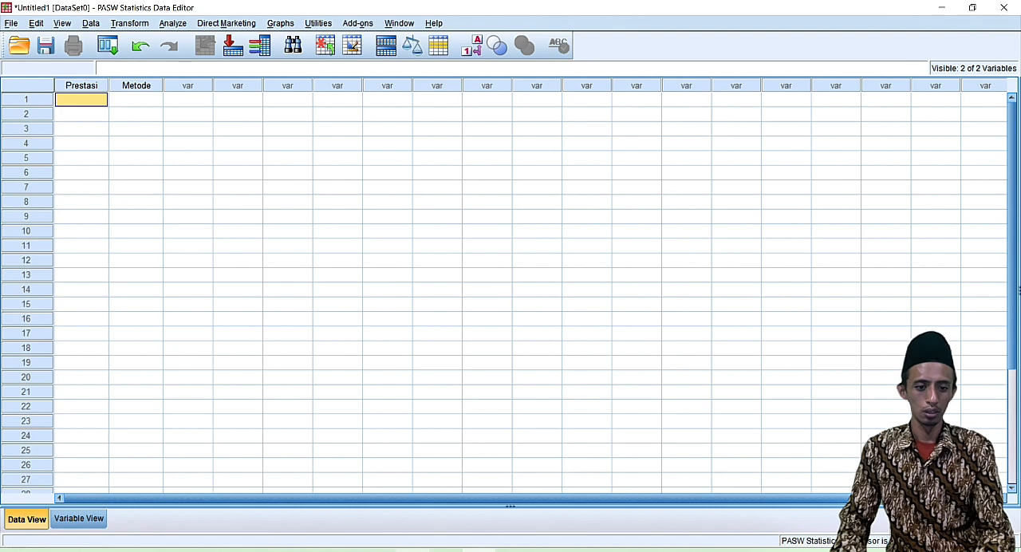
{"action": "mouse_move", "coordinate": [446, 550]}
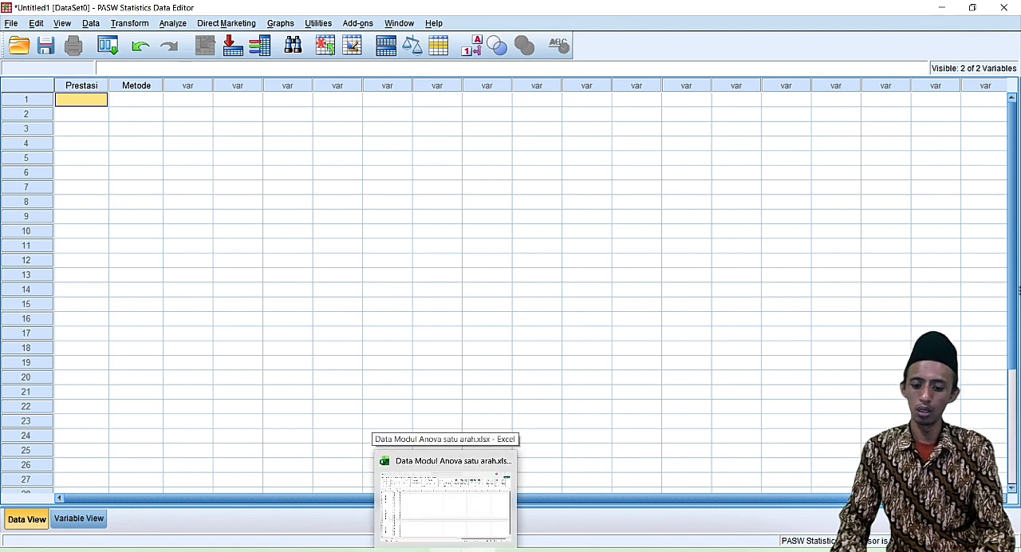
{"action": "left_click", "coordinate": [445, 503]}
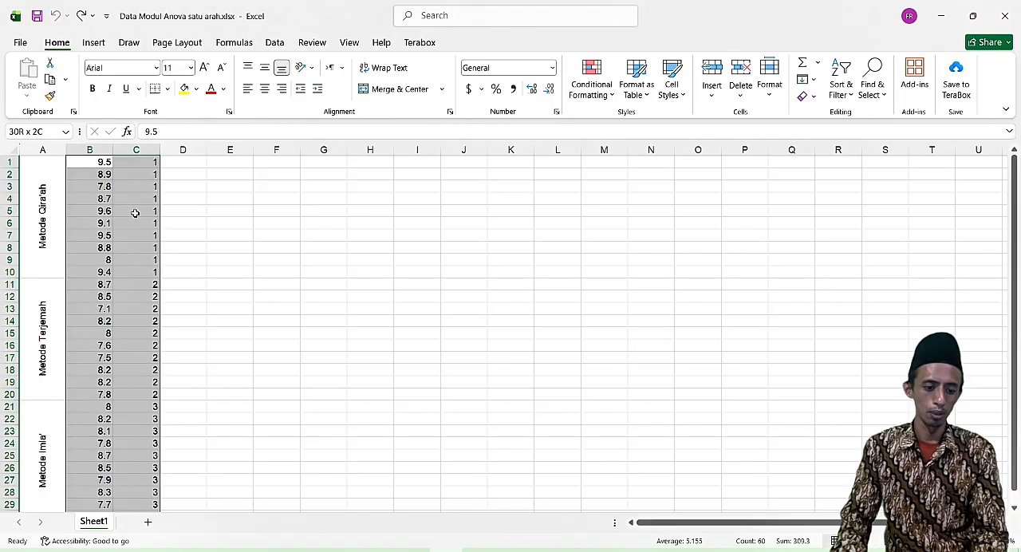
{"action": "key", "text": "ctrl+c"}
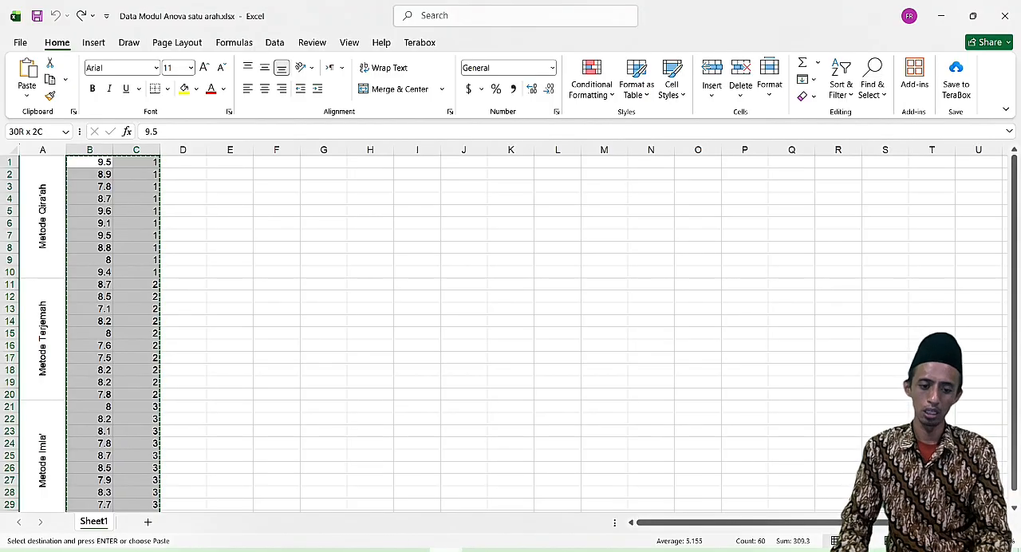
{"action": "key", "text": "alt+Tab"}
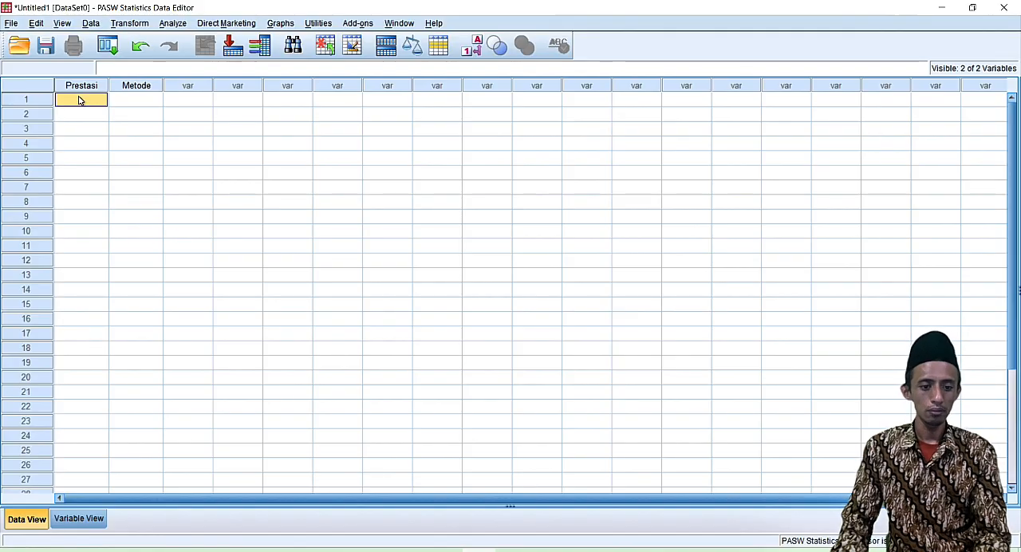
{"action": "key", "text": "ctrl+v"}
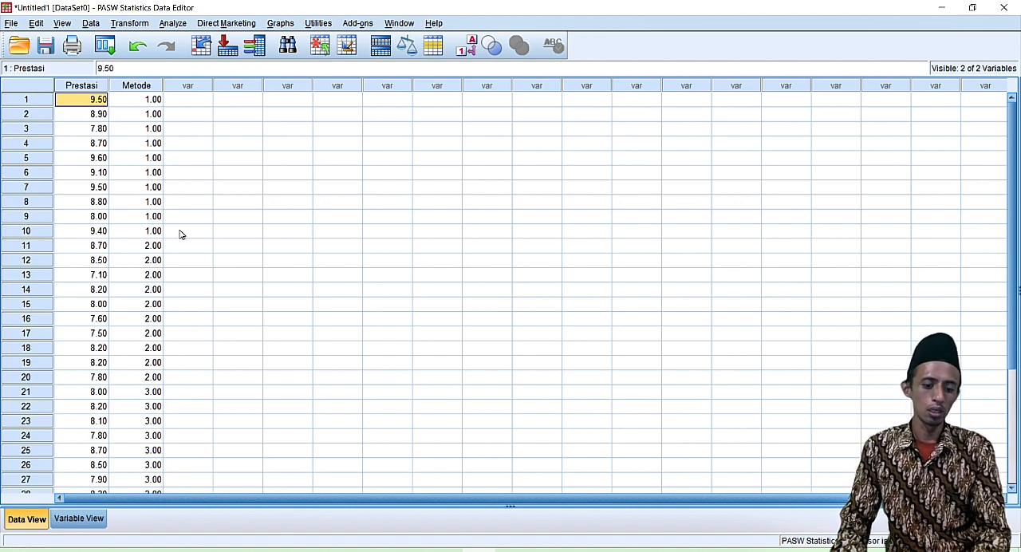
Set up a One-Way ANOVA with Prestasi pembelajaran as the dependent variable and Metode pembelajaran as the factor.
{"action": "left_click", "coordinate": [177, 25]}
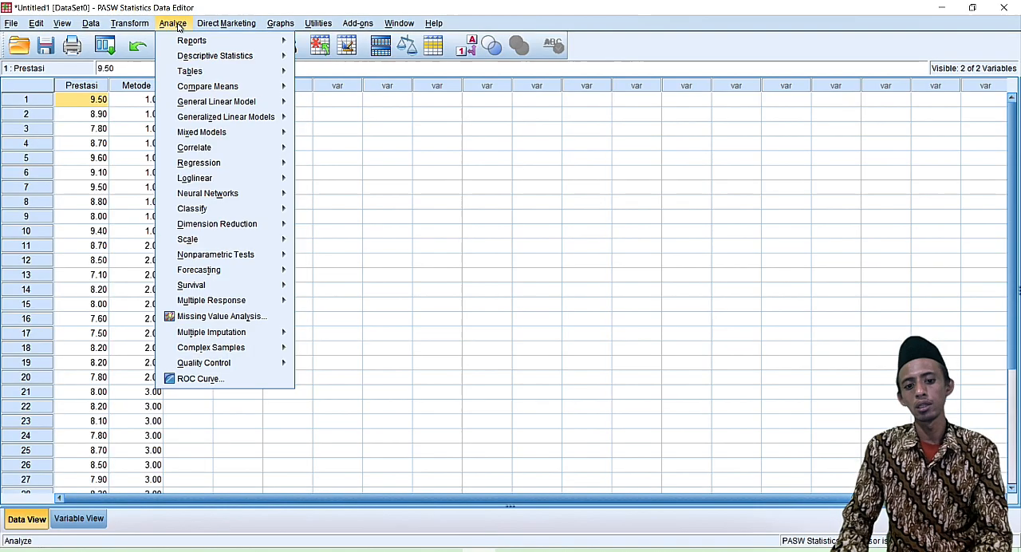
{"action": "mouse_move", "coordinate": [275, 88]}
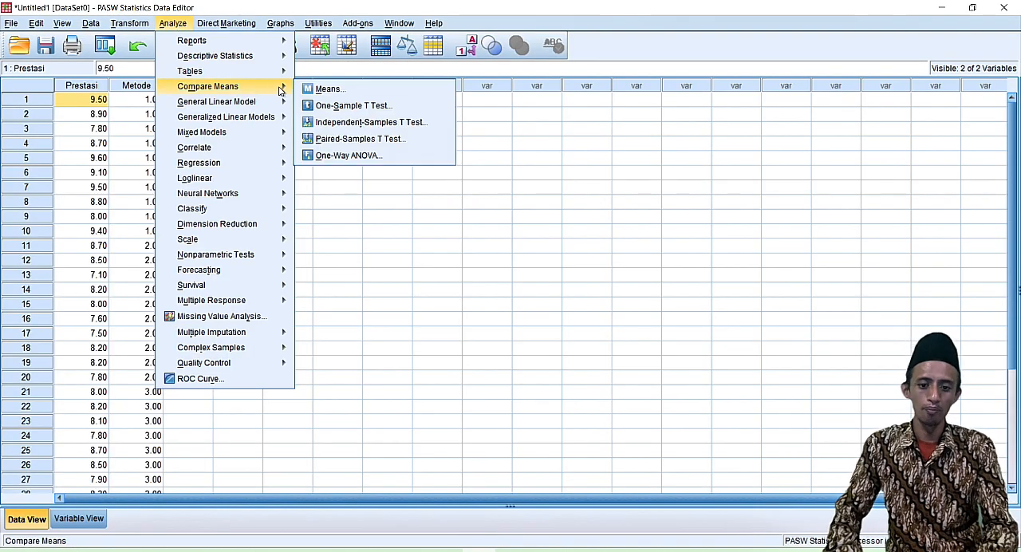
{"action": "left_click", "coordinate": [418, 156]}
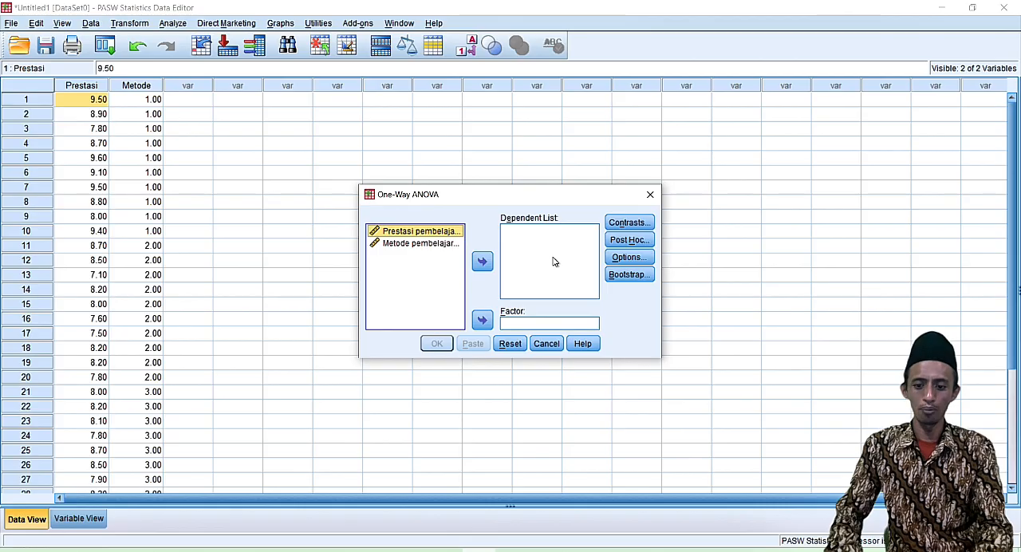
{"action": "left_click", "coordinate": [482, 264]}
{"action": "left_click", "coordinate": [437, 234]}
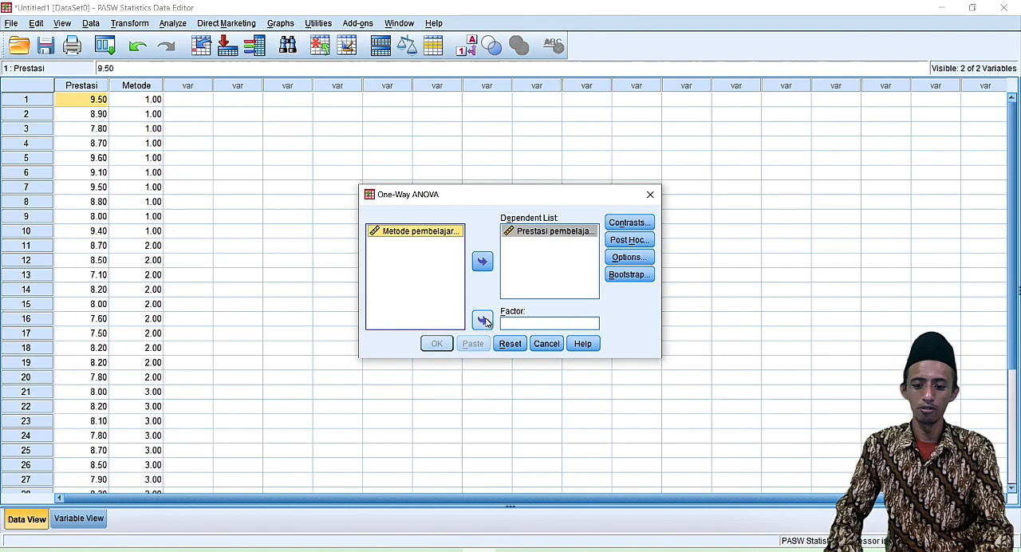
{"action": "left_click", "coordinate": [482, 320]}
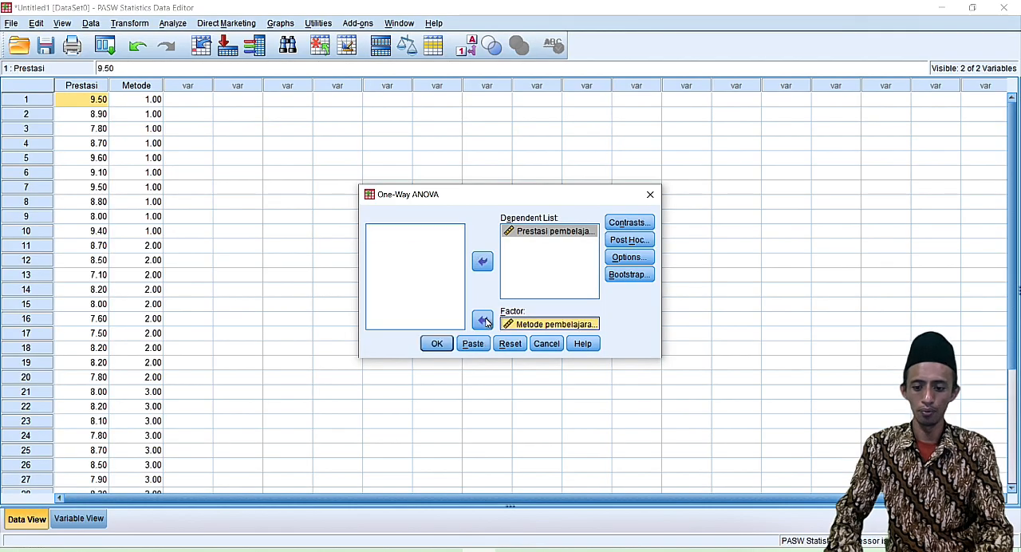
Enable the LSD post hoc multiple comparison for the One-Way ANOVA.
{"action": "left_click", "coordinate": [647, 241]}
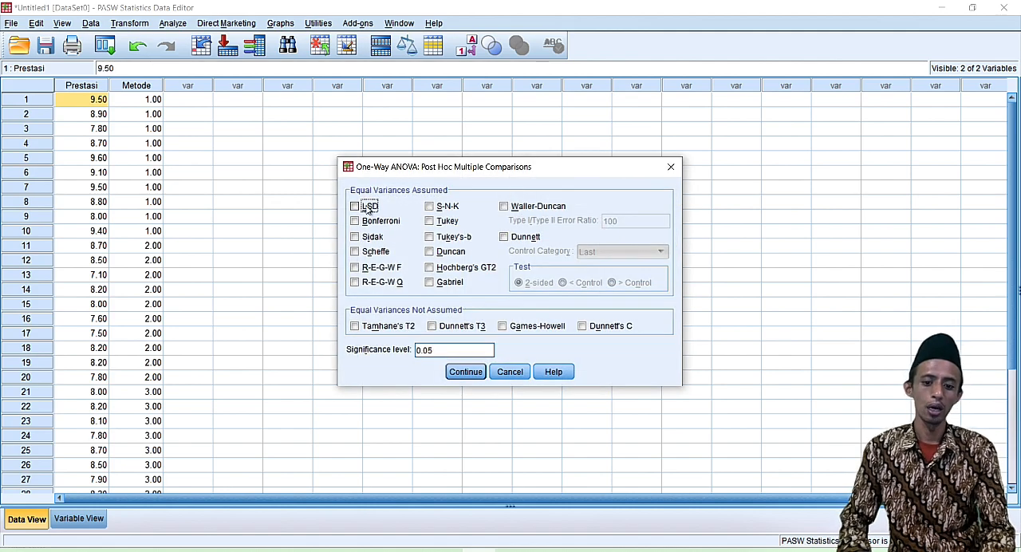
{"action": "left_click", "coordinate": [371, 209]}
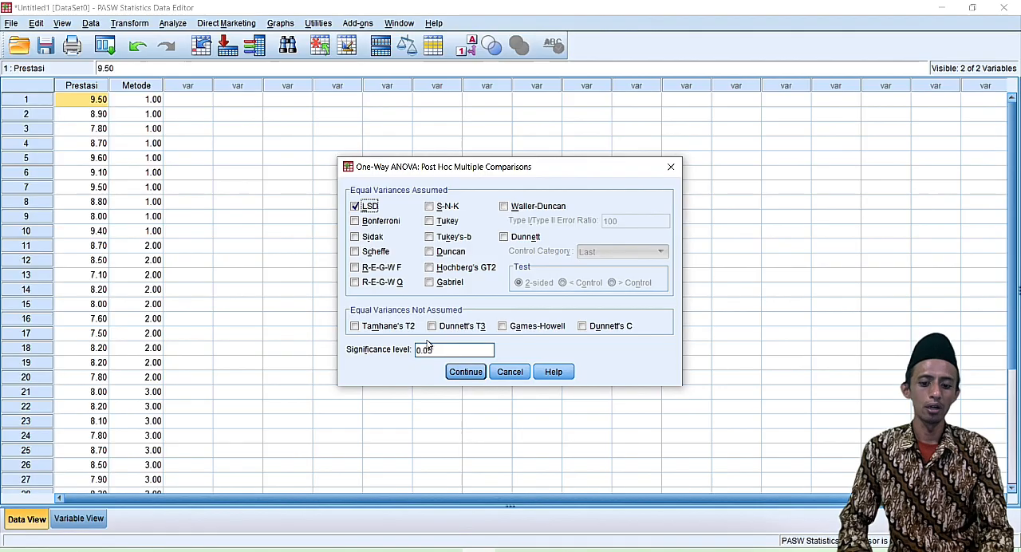
{"action": "left_click", "coordinate": [467, 372]}
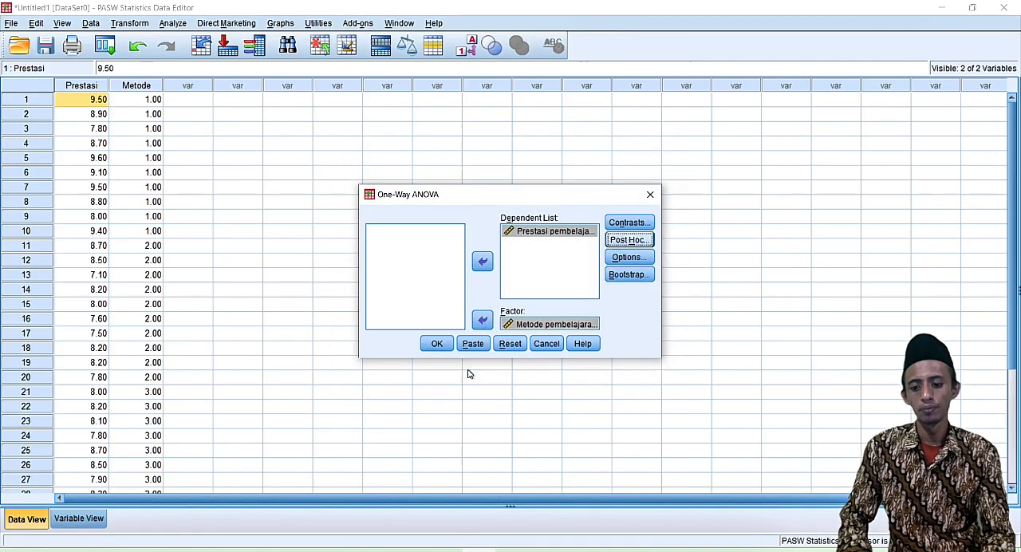
Enable the Descriptive statistics and the Homogeneity of variance test for the One-Way ANOVA and run the analysis.
{"action": "left_click", "coordinate": [644, 260]}
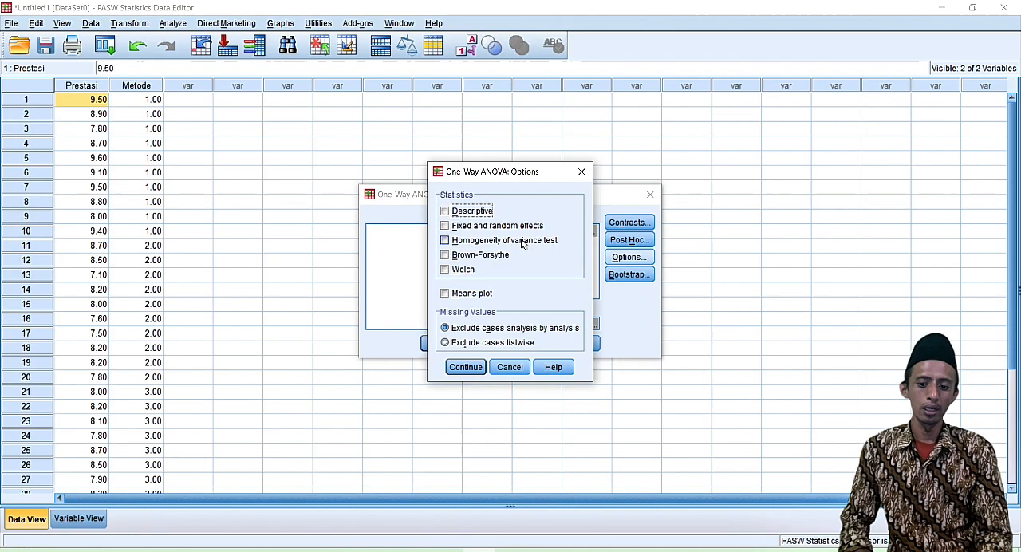
{"action": "left_click", "coordinate": [523, 242]}
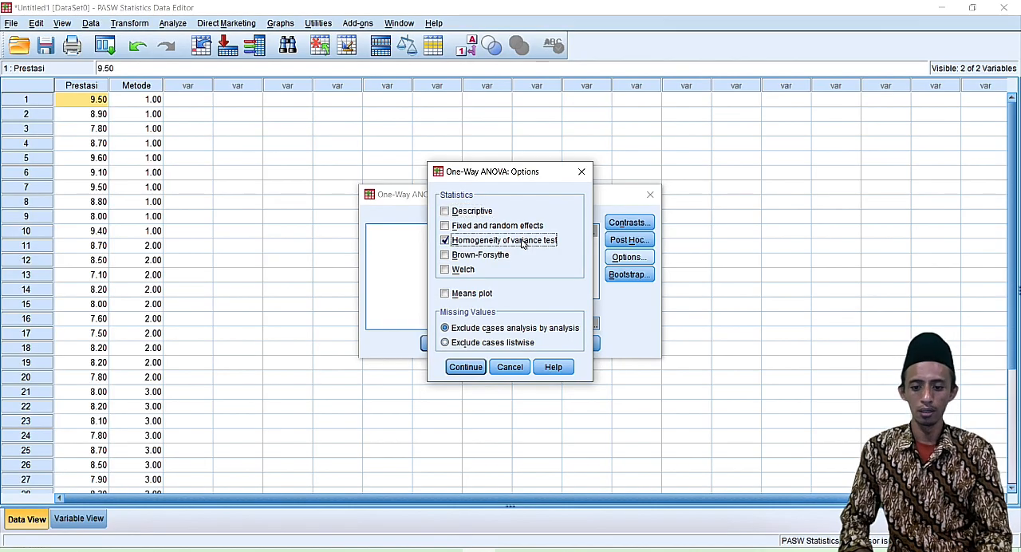
{"action": "left_click", "coordinate": [476, 214]}
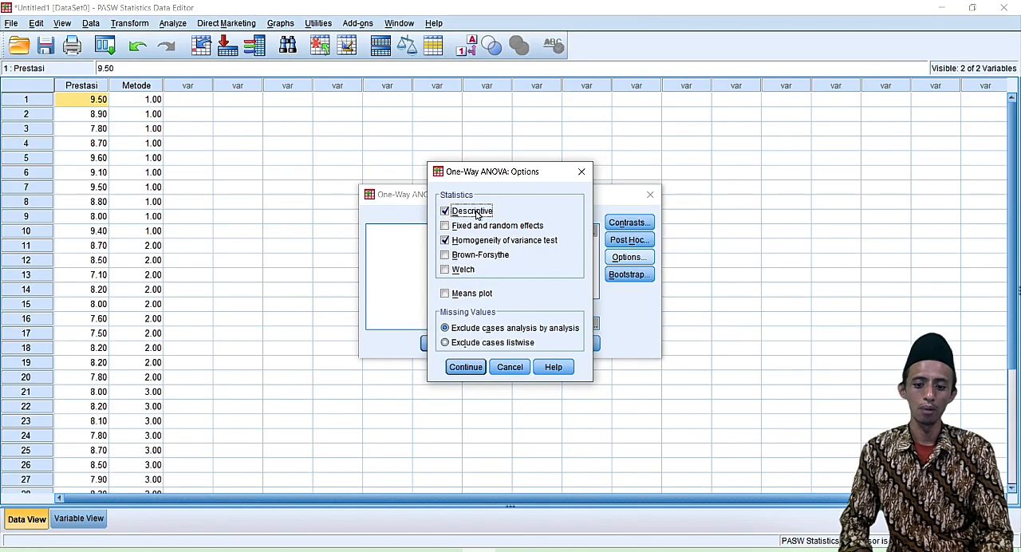
{"action": "left_click", "coordinate": [462, 368]}
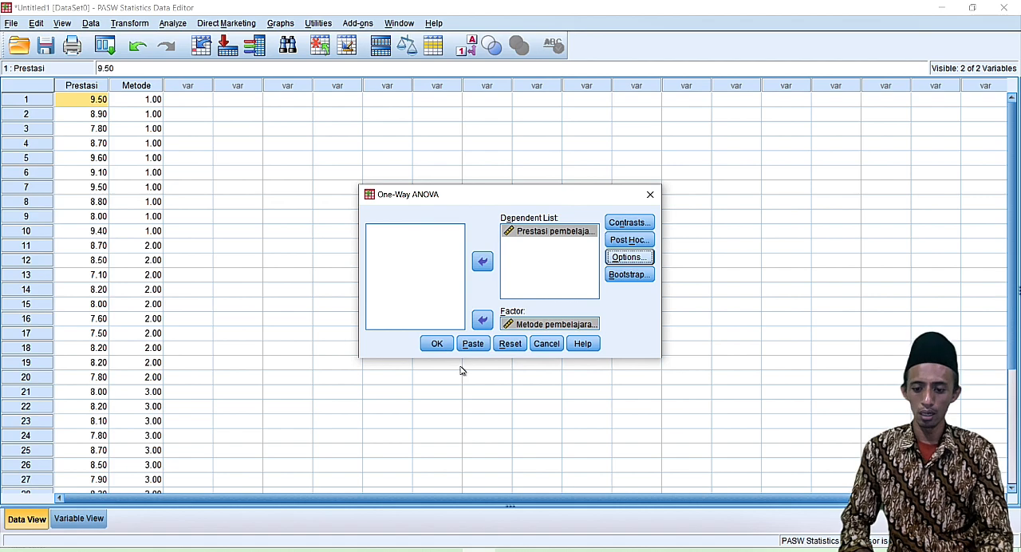
{"action": "left_click", "coordinate": [439, 345]}
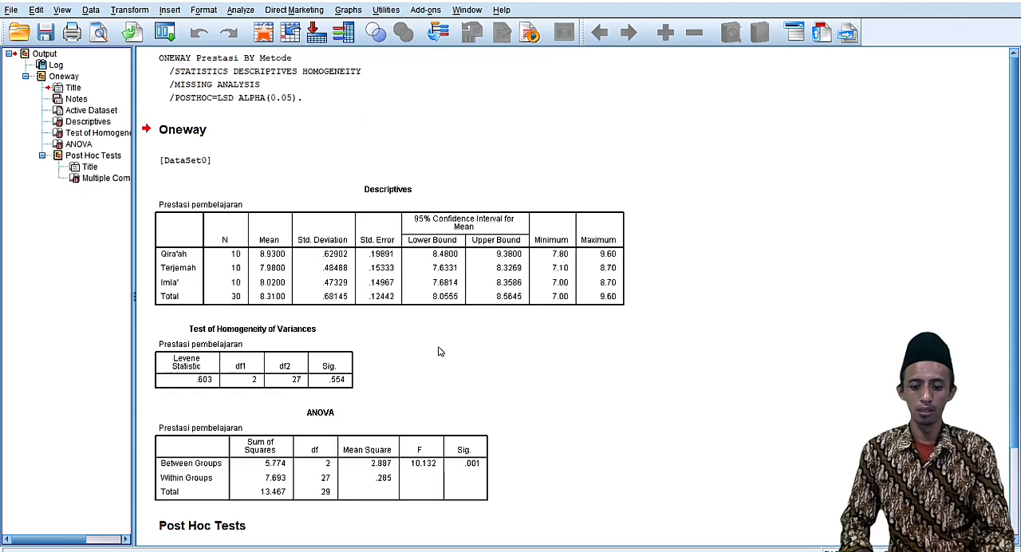
Examine the Descriptives, Test of Homogeneity of Variances, ANOVA and LSD Multiple Comparisons tables in the Oneway output.
{"action": "scroll", "coordinate": [438, 351], "scroll_direction": "down", "scroll_amount": 3}
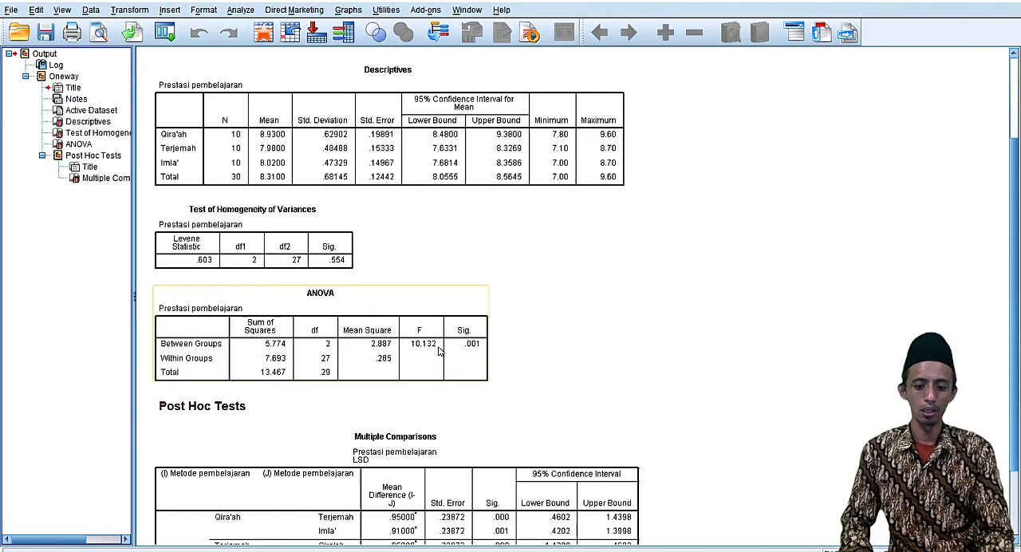
{"action": "scroll", "coordinate": [438, 351], "scroll_direction": "up", "scroll_amount": 2}
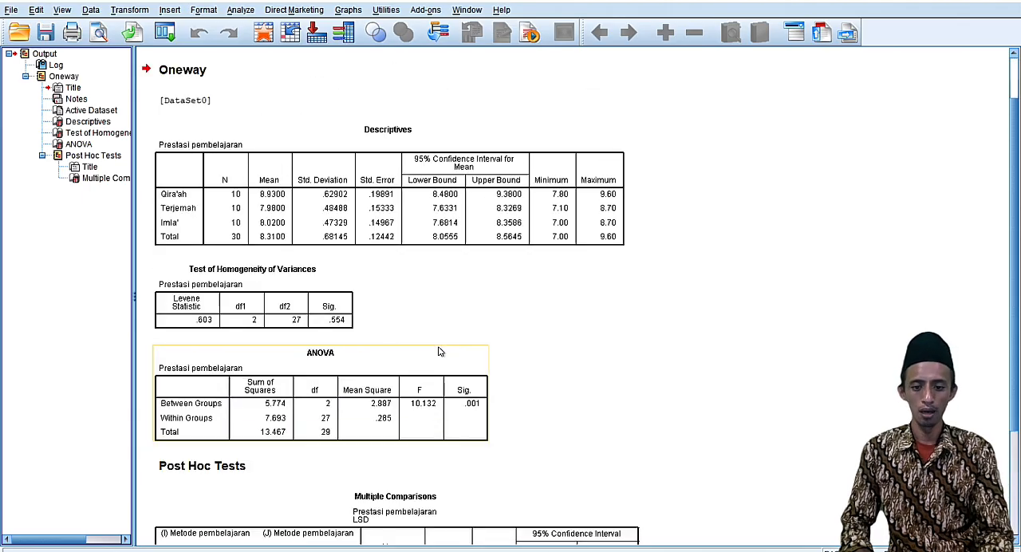
{"action": "left_click", "coordinate": [354, 144]}
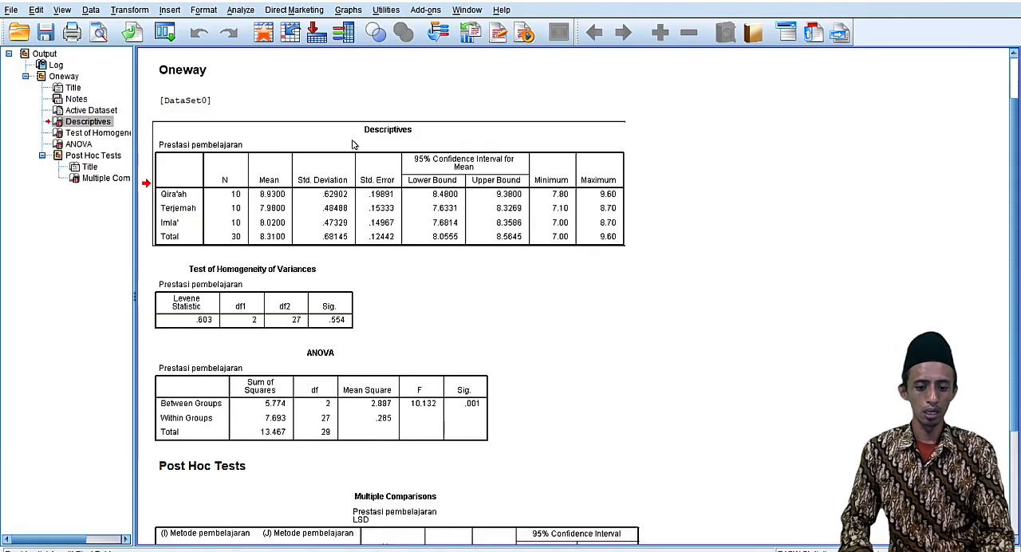
{"action": "left_click", "coordinate": [338, 281]}
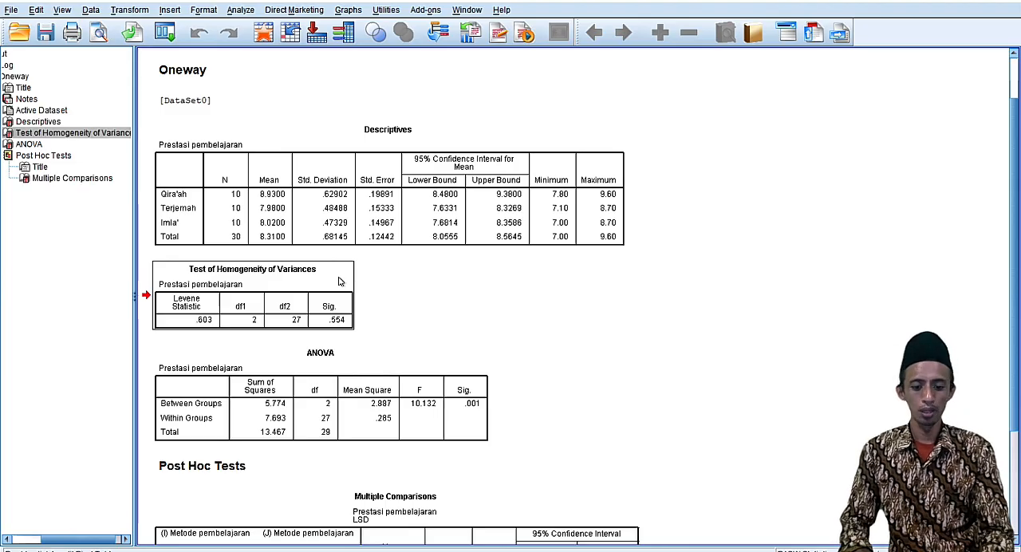
{"action": "scroll", "coordinate": [339, 282], "scroll_direction": "down", "scroll_amount": 3}
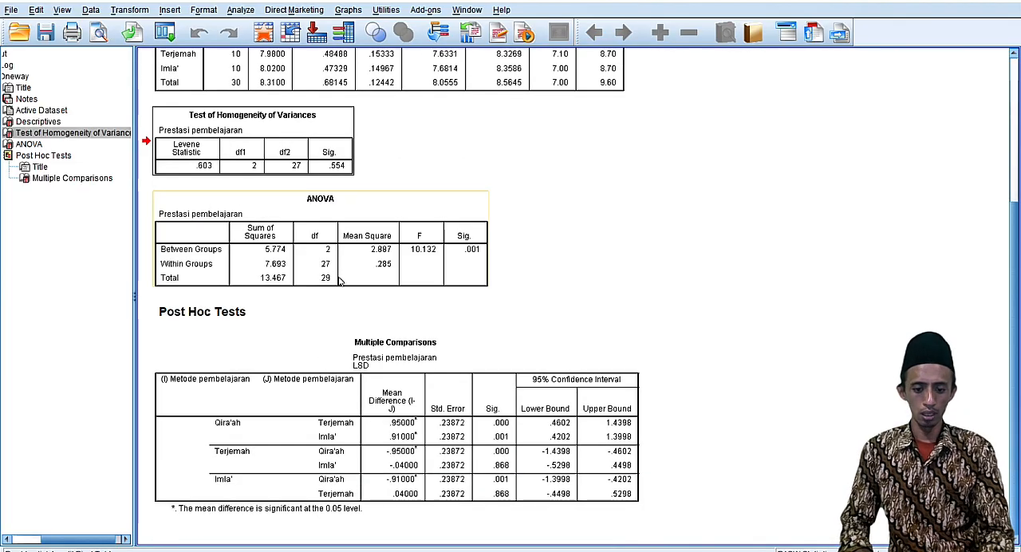
{"action": "left_click", "coordinate": [403, 206]}
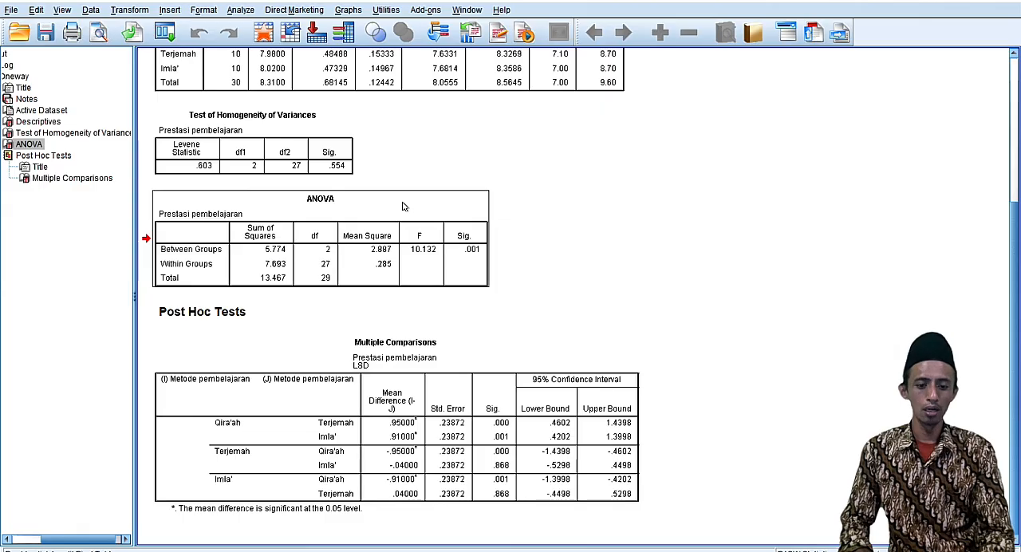
{"action": "left_click", "coordinate": [316, 345]}
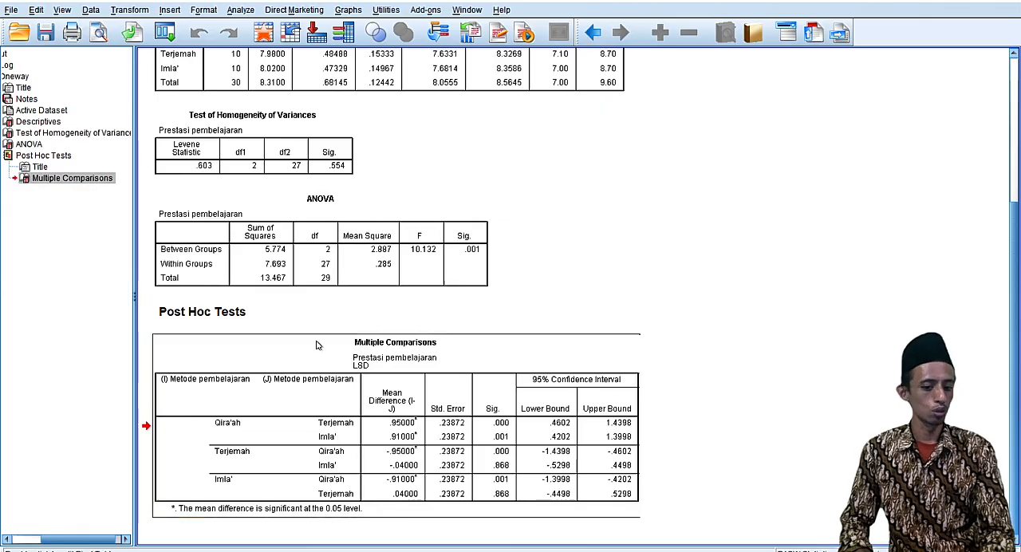